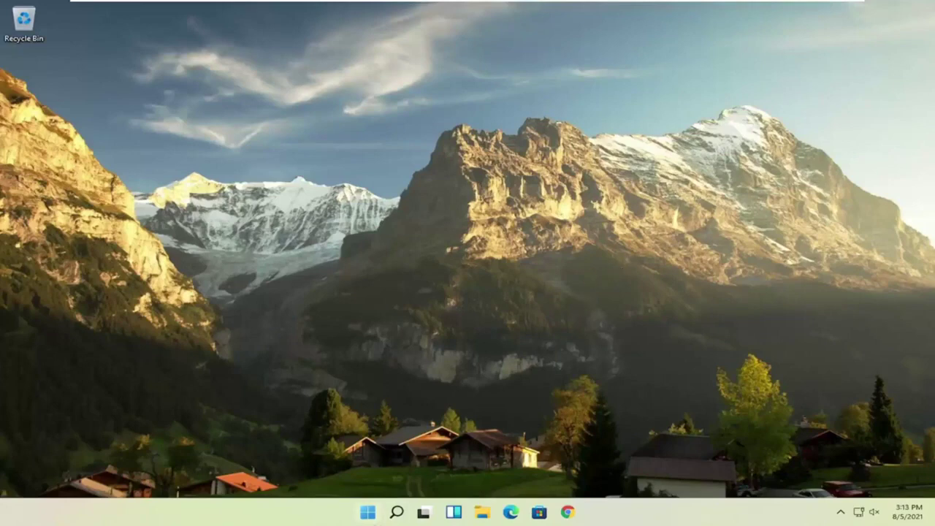
Step: Open Task Manager from the Start quick-link menu and show its Startup apps list
right_click(367, 514)
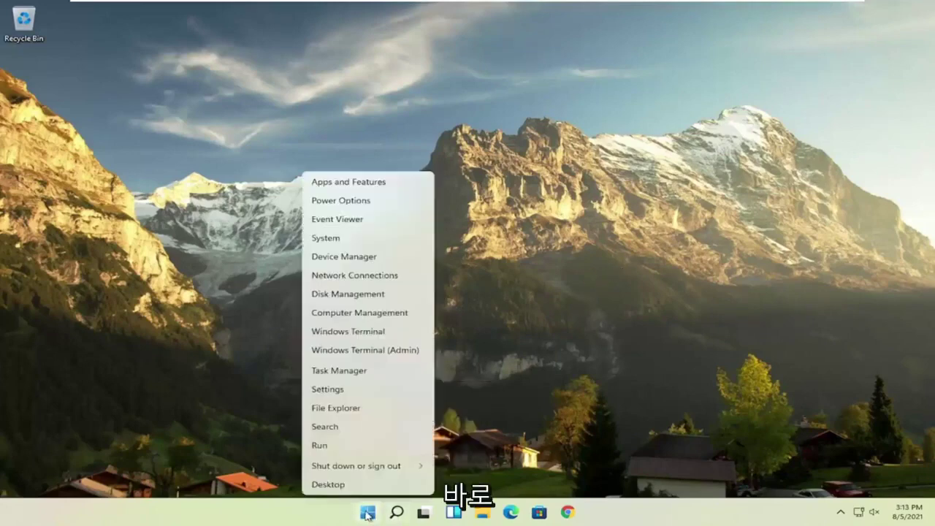
left_click(339, 371)
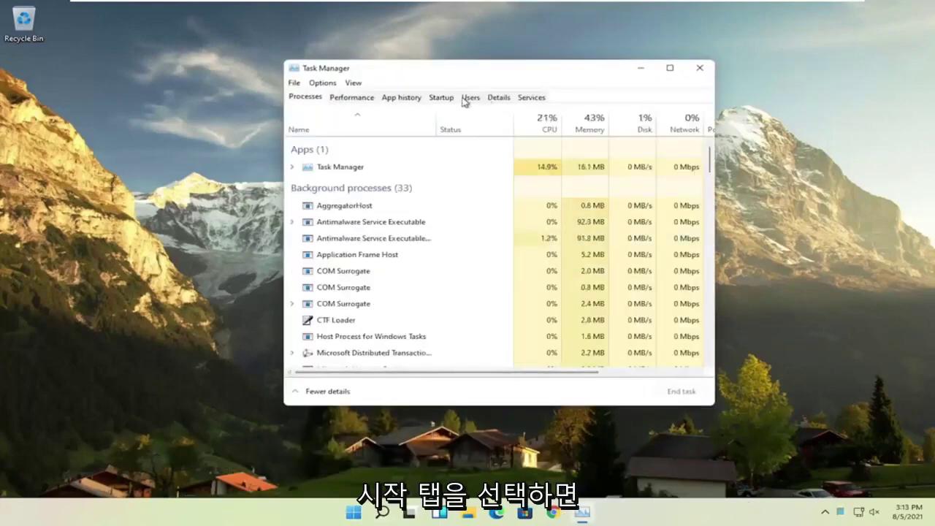
left_click(441, 97)
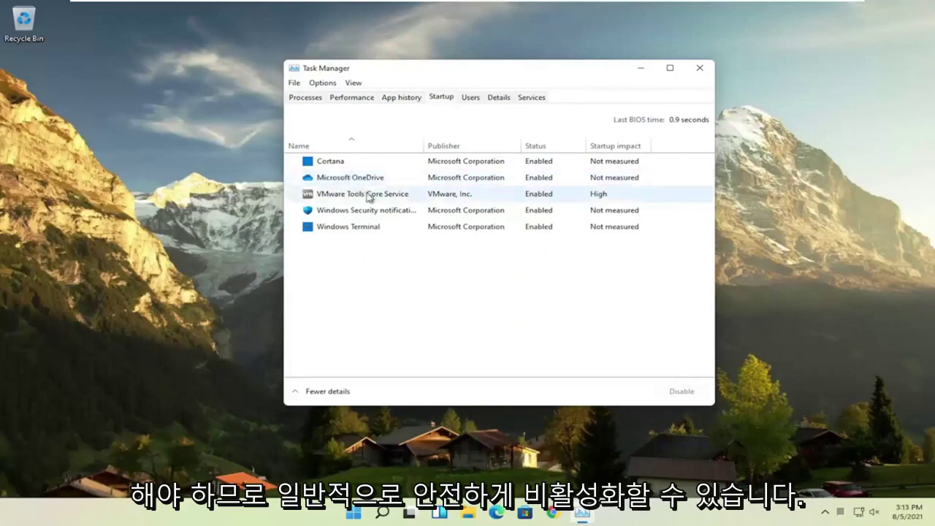
Step: Select Microsoft OneDrive in the startup list and disable it
left_click(338, 183)
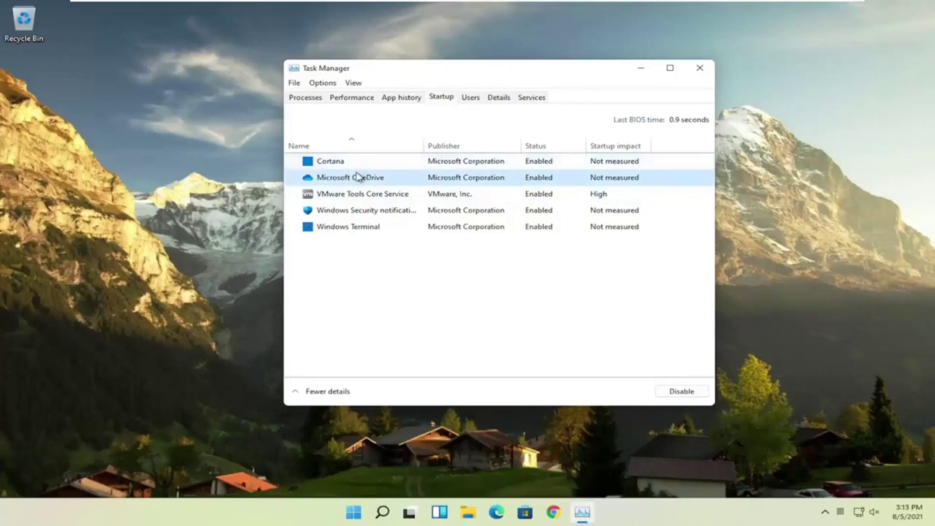
left_click(680, 396)
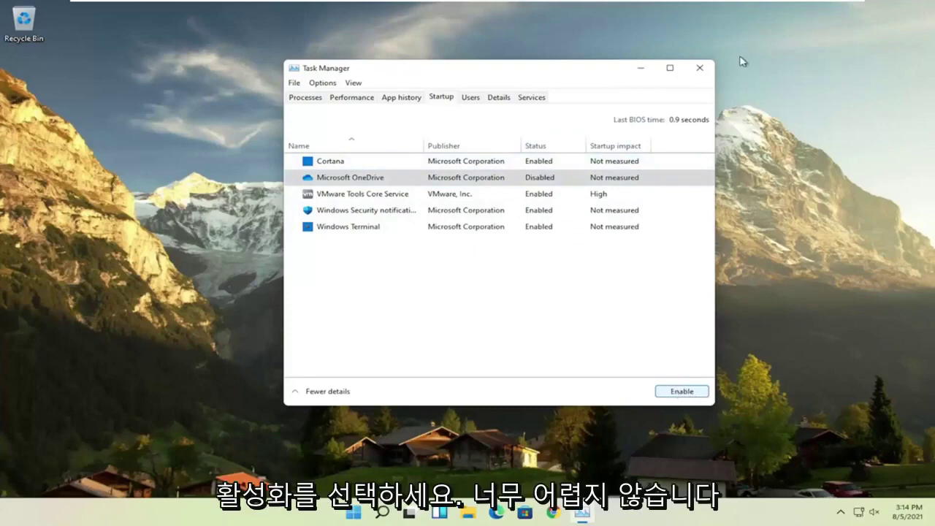
Step: Close Task Manager and open the Apps & features settings page by searching 'apps'
left_click(698, 69)
mouse_move(410, 513)
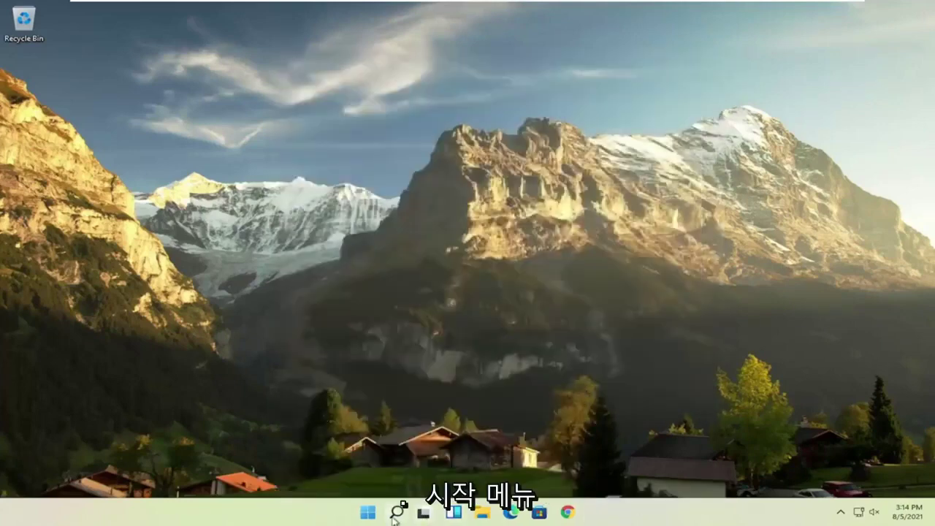
left_click(396, 513)
type("apps")
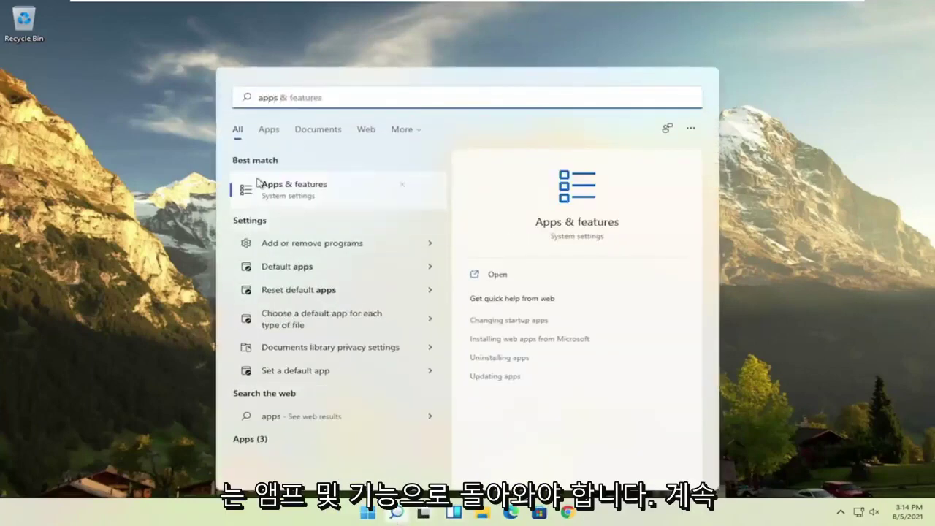
left_click(288, 189)
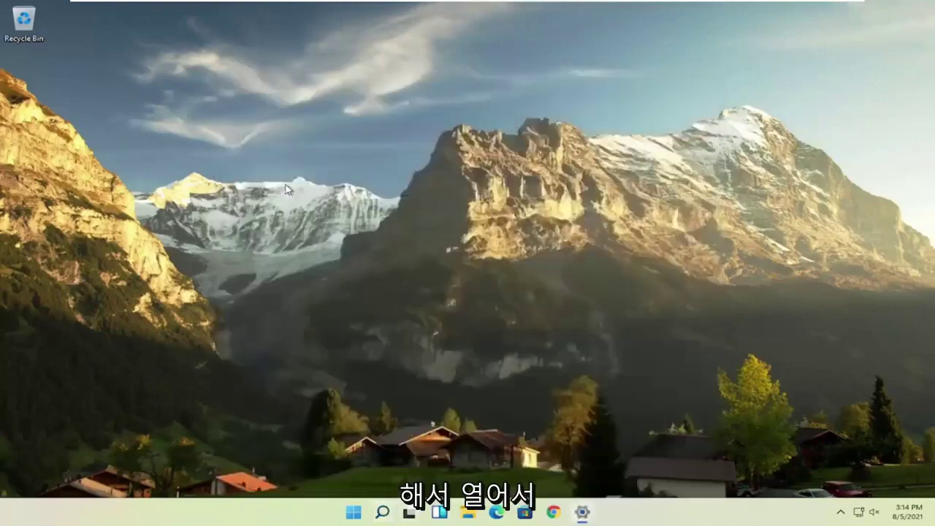
Step: Scroll the installed apps to CCleaner and dismiss its options without uninstalling
scroll(448, 230, "down", 2)
scroll(409, 278, "down", 3)
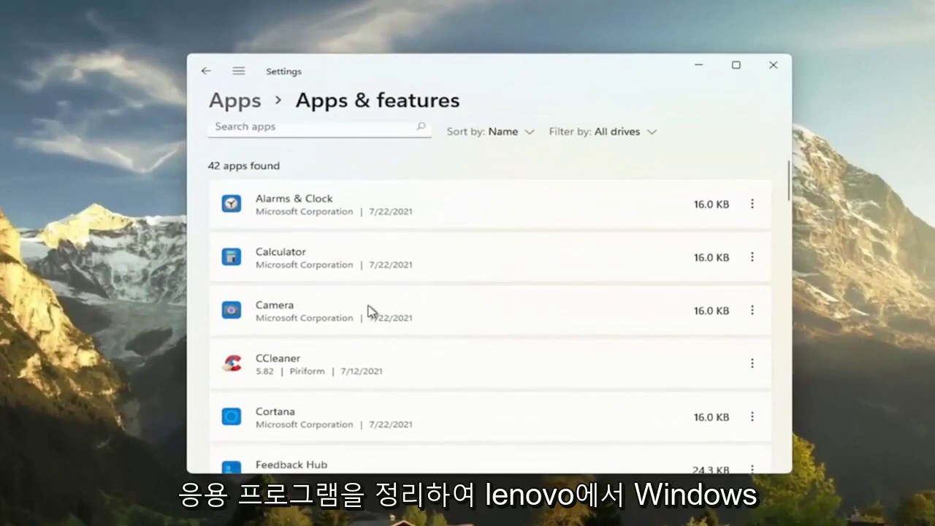
scroll(369, 310, "down", 1)
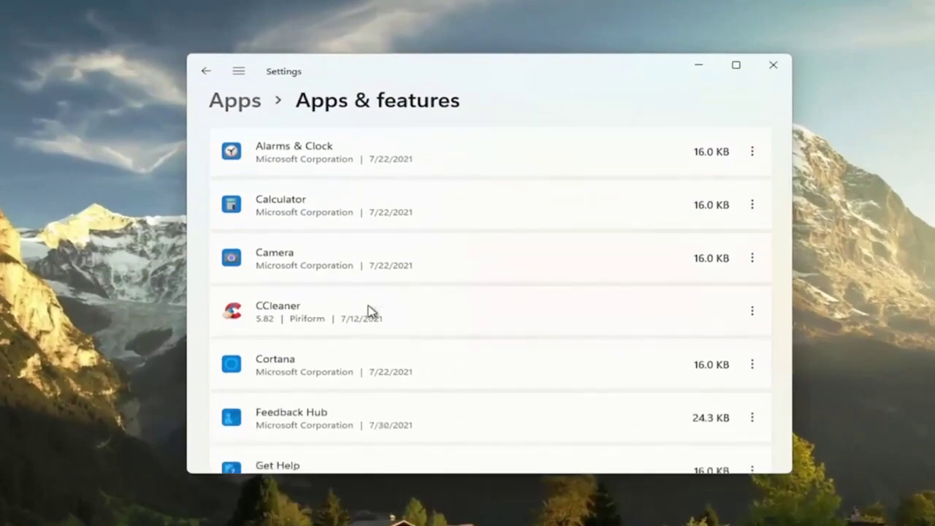
left_click(761, 311)
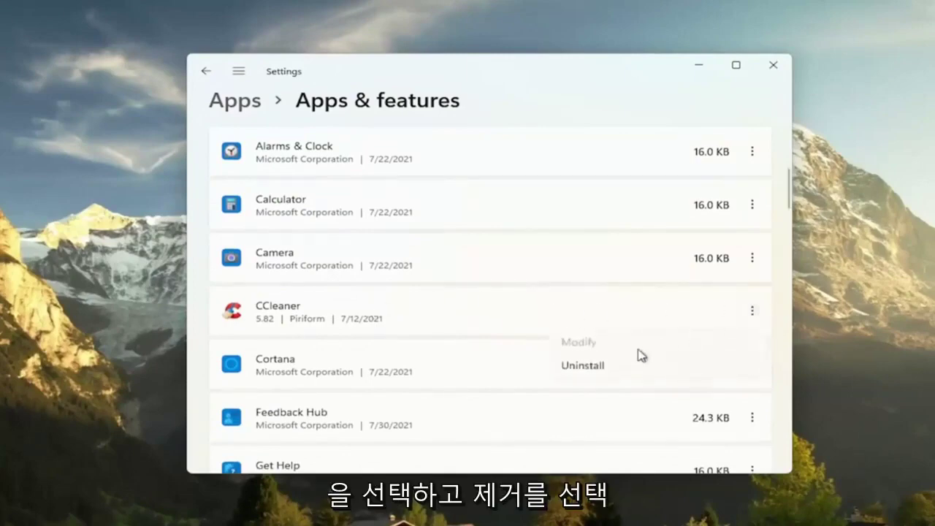
left_click(599, 79)
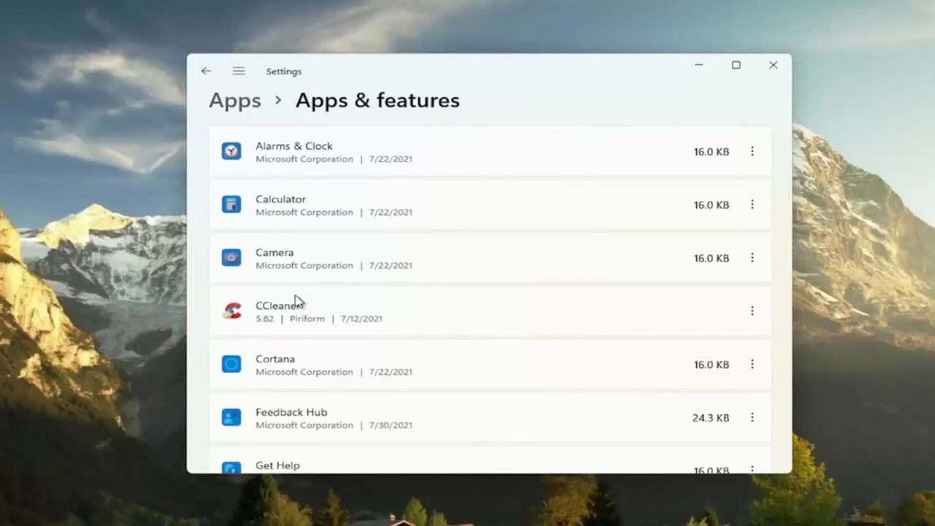
Step: Search 'adjust' to open Performance Options, then select and apply Adjust for best performance
left_click(773, 65)
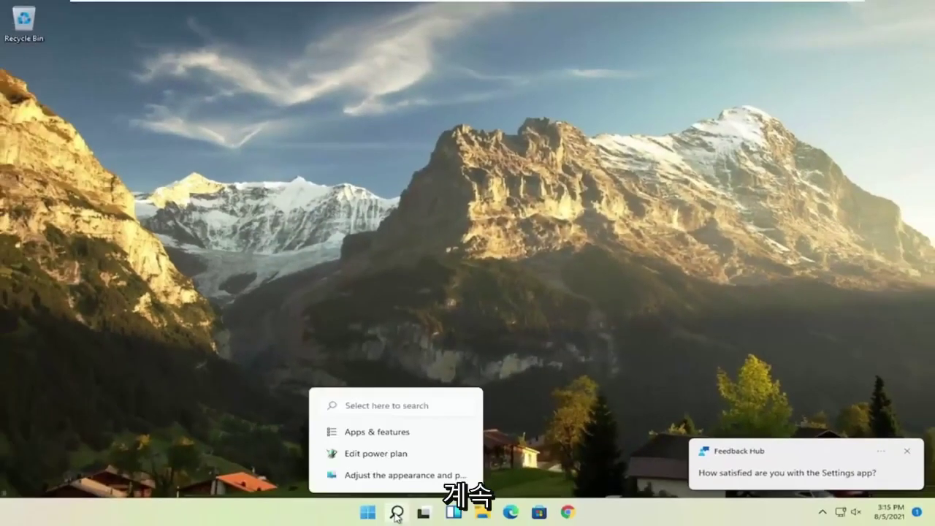
left_click(389, 515)
type("adjust")
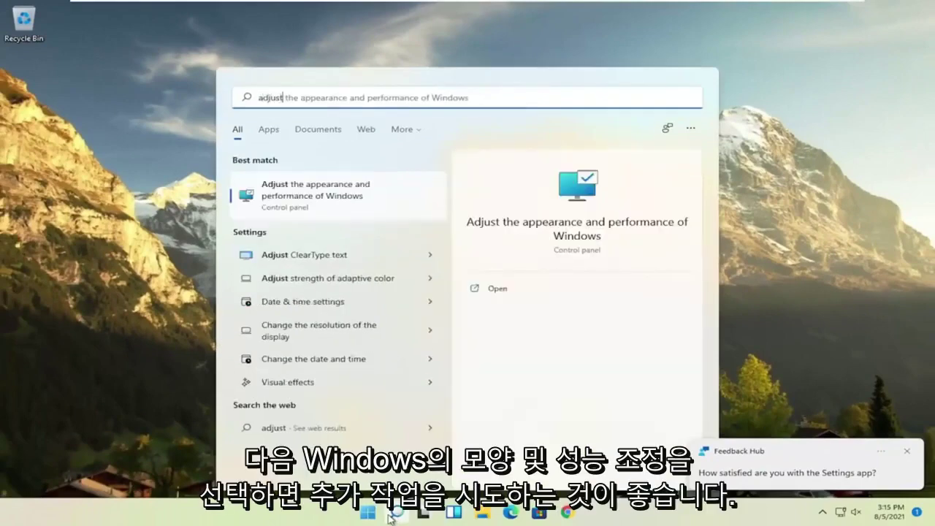
left_click(349, 194)
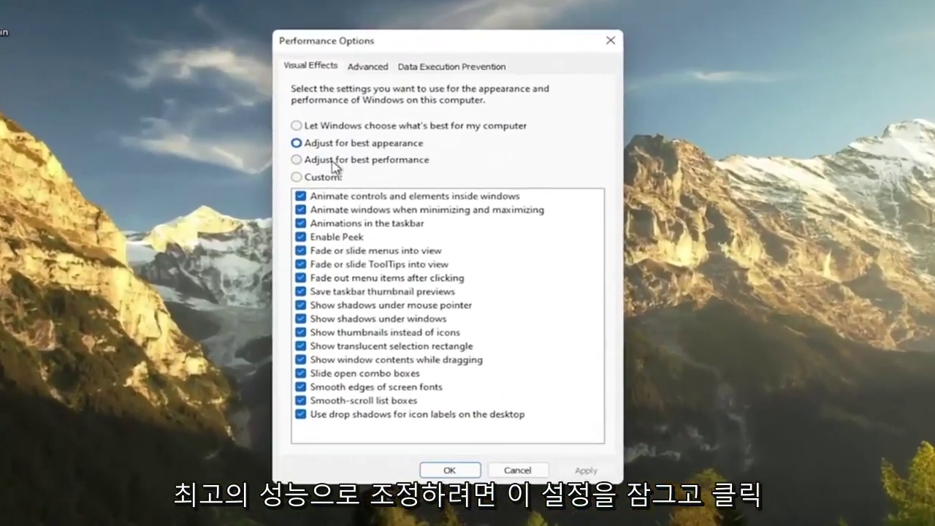
left_click(333, 161)
left_click(586, 471)
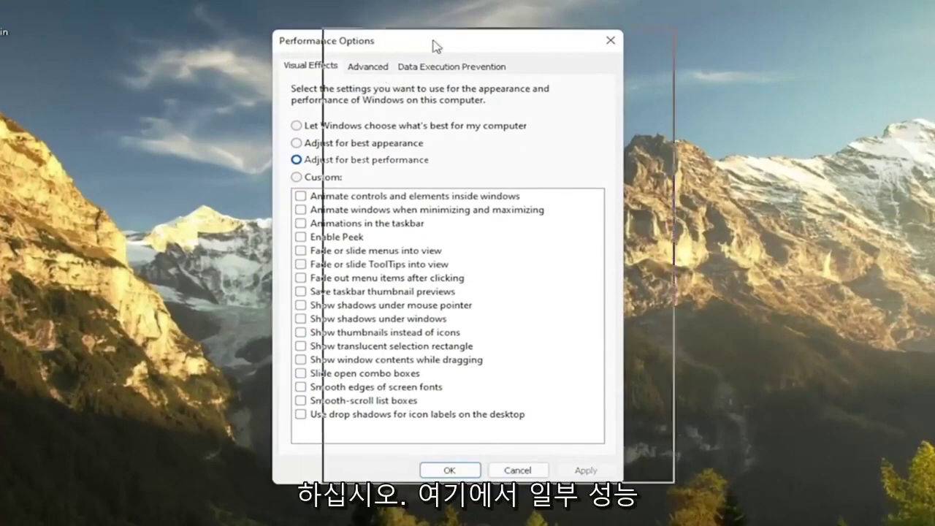
left_click_drag(378, 56, 428, 55)
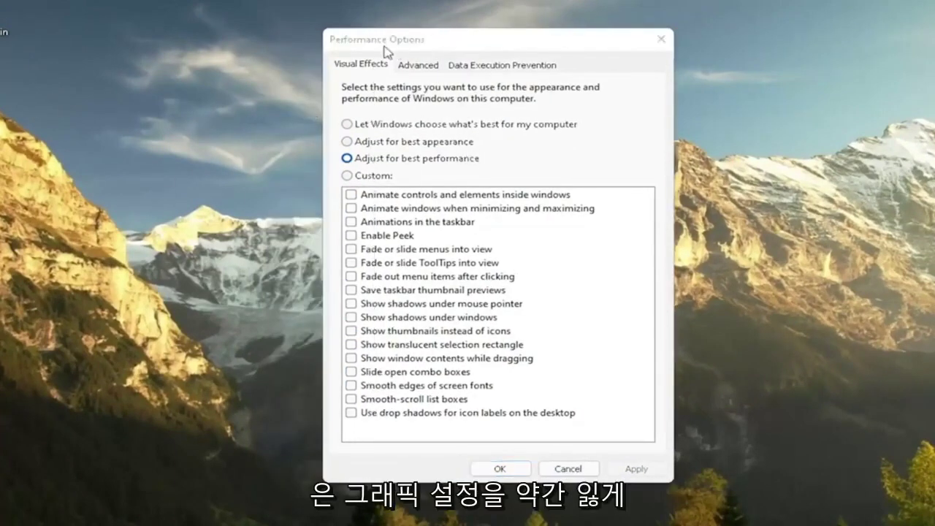
mouse_move(489, 46)
left_mouse_down()
mouse_move(338, 58)
mouse_move(513, 53)
left_mouse_up()
Step: Apply custom visual effects with only 'Show window contents while dragging' ticked
key("super")
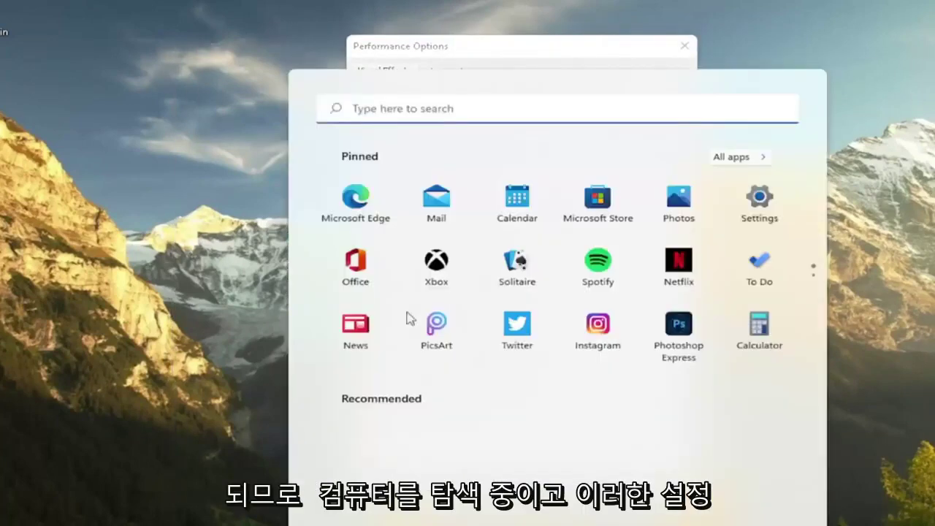
left_click(519, 201)
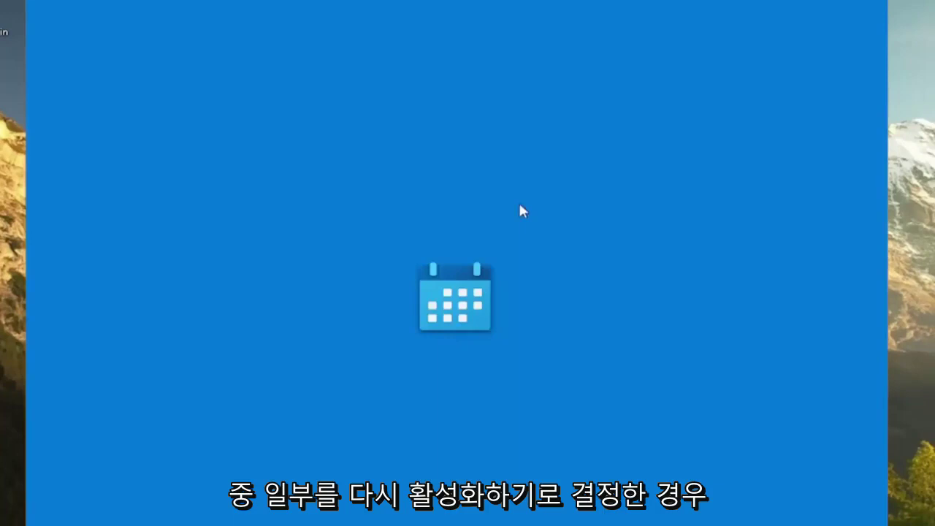
left_click(873, 2)
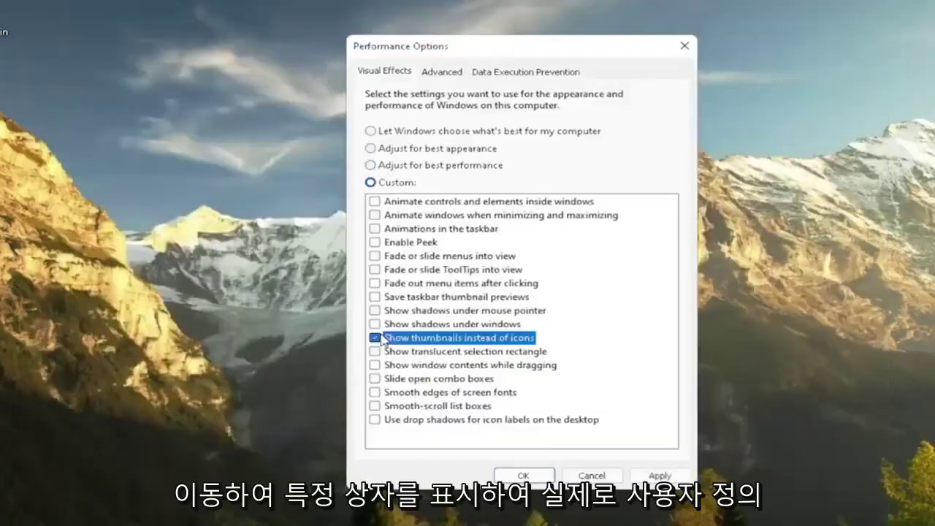
left_click(374, 283)
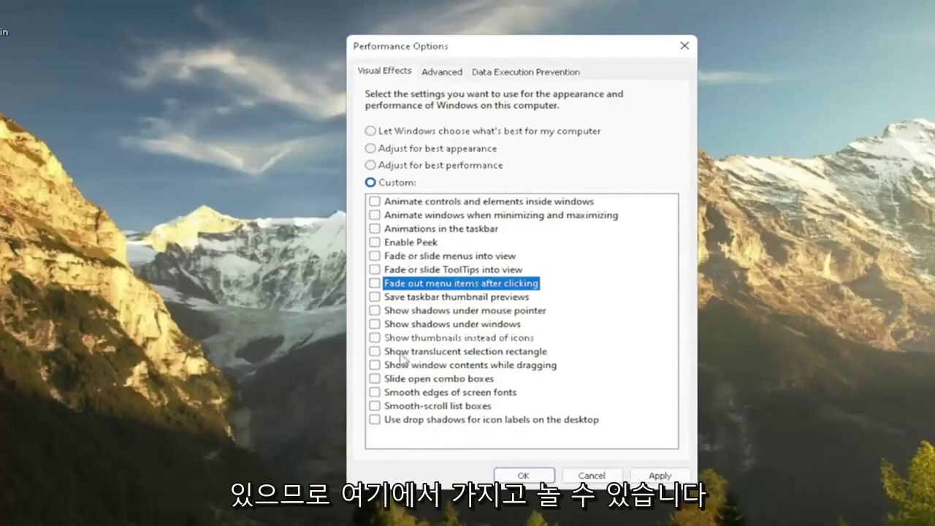
mouse_move(575, 44)
left_mouse_down()
mouse_move(321, 71)
mouse_move(571, 46)
left_mouse_up()
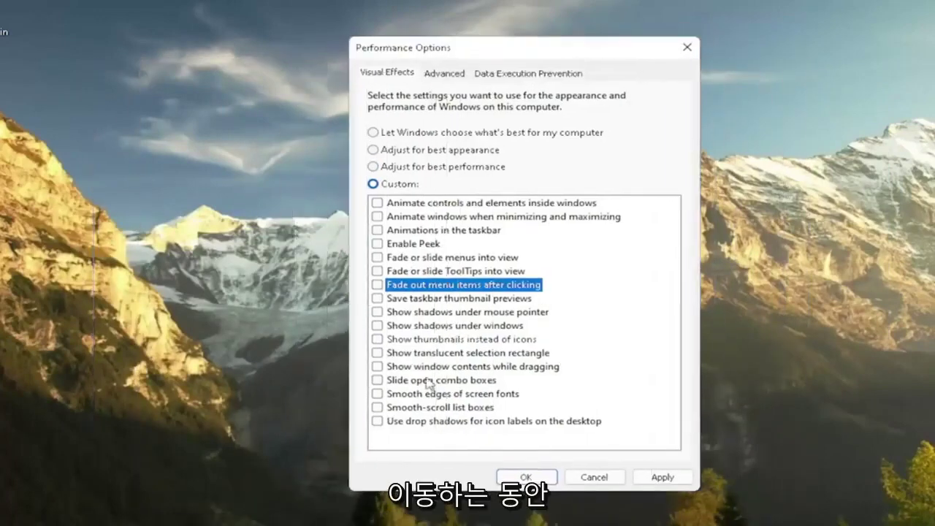
left_click(399, 366)
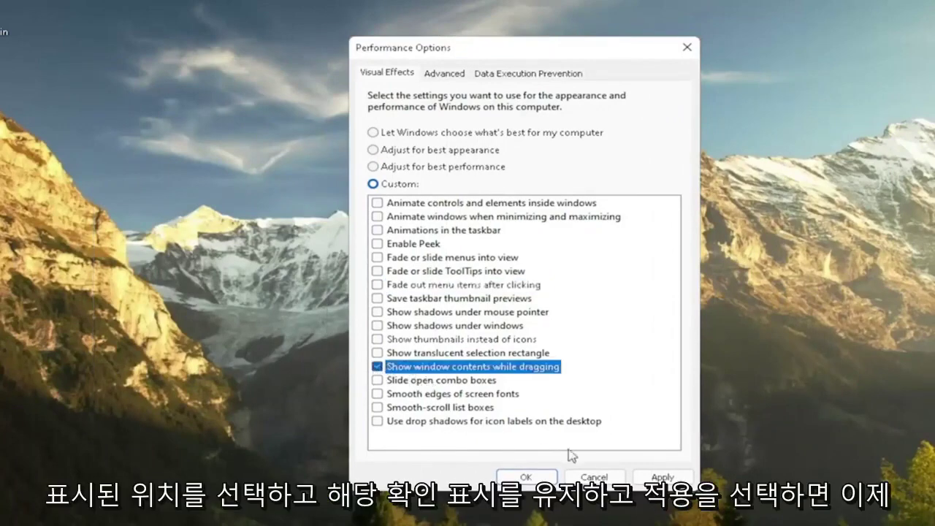
left_click(649, 477)
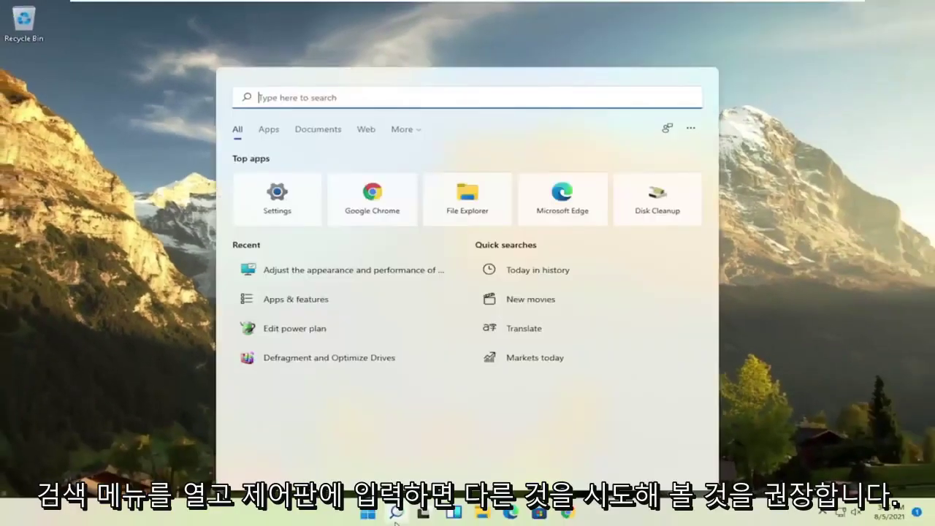
Step: Open Power Options from Control Panel's large-icon view and select the High performance plan
type("control")
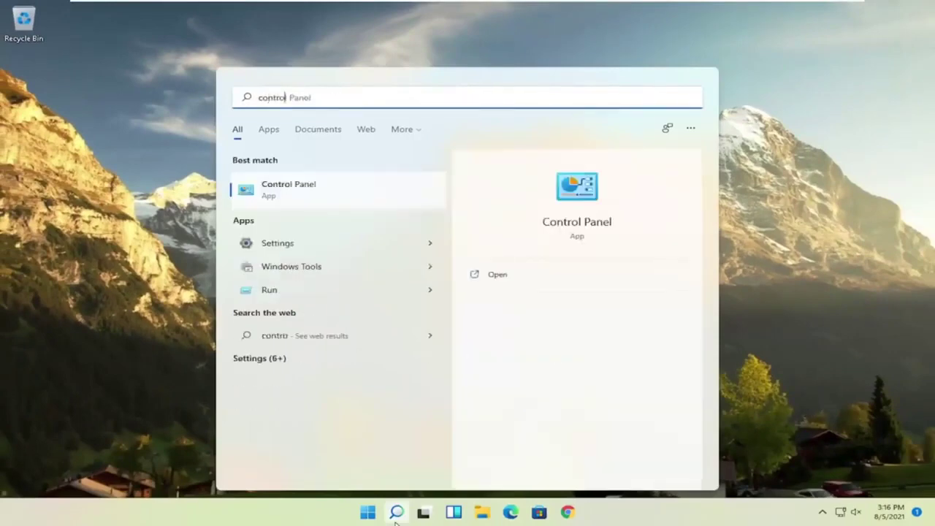
left_click(299, 196)
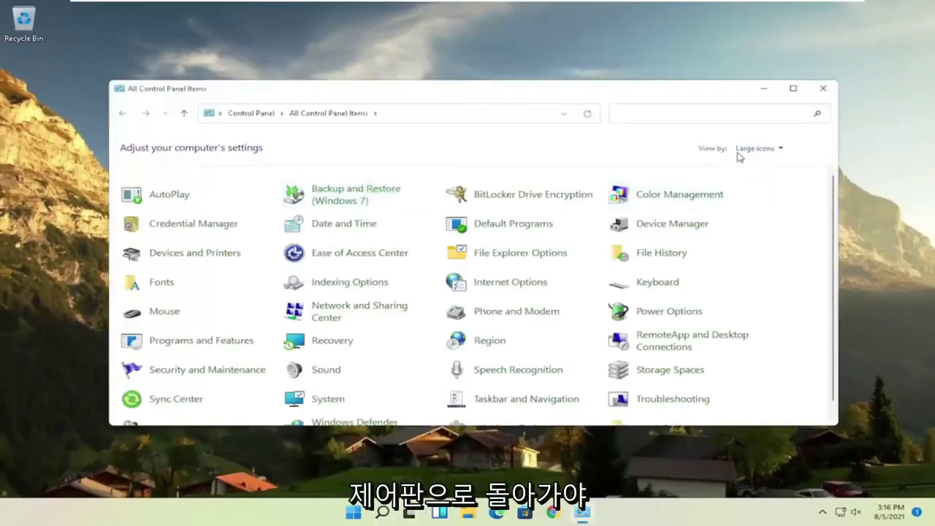
left_click(741, 150)
left_click(765, 182)
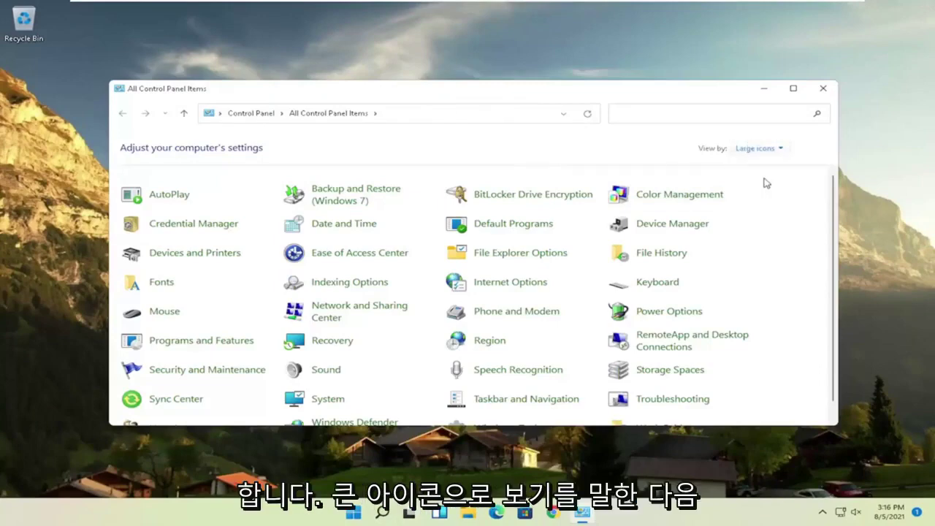
left_click(665, 314)
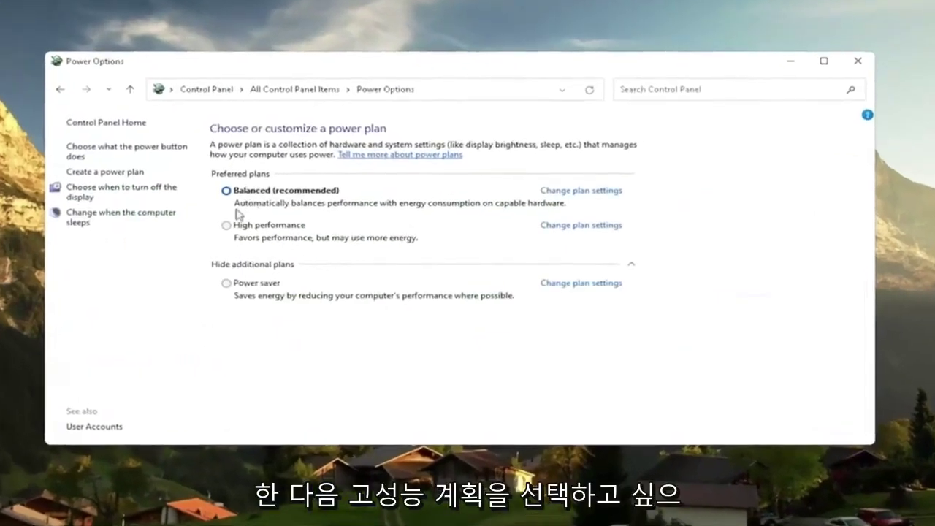
left_click(257, 265)
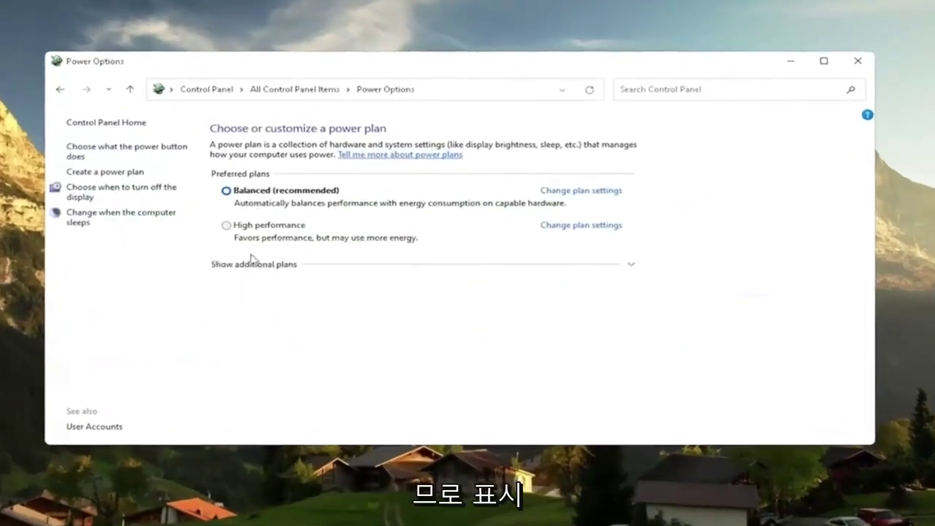
left_click(257, 266)
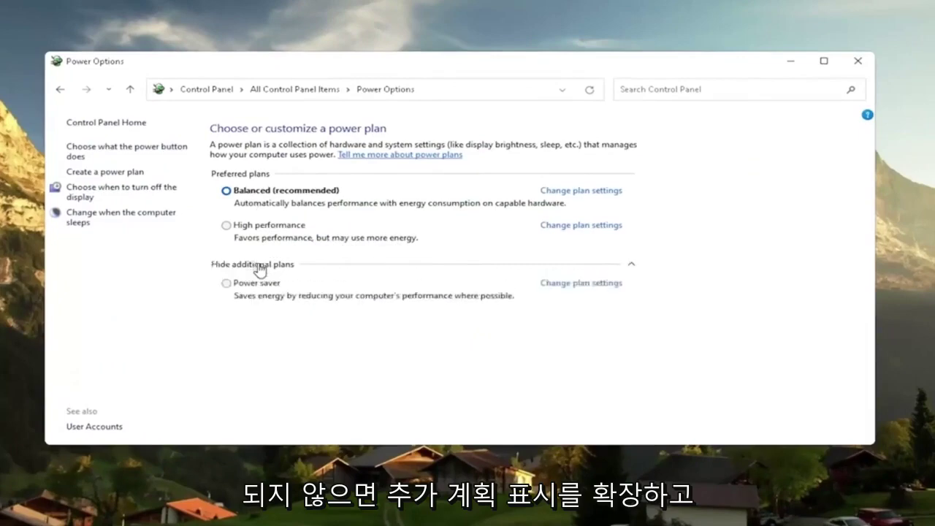
left_click(226, 225)
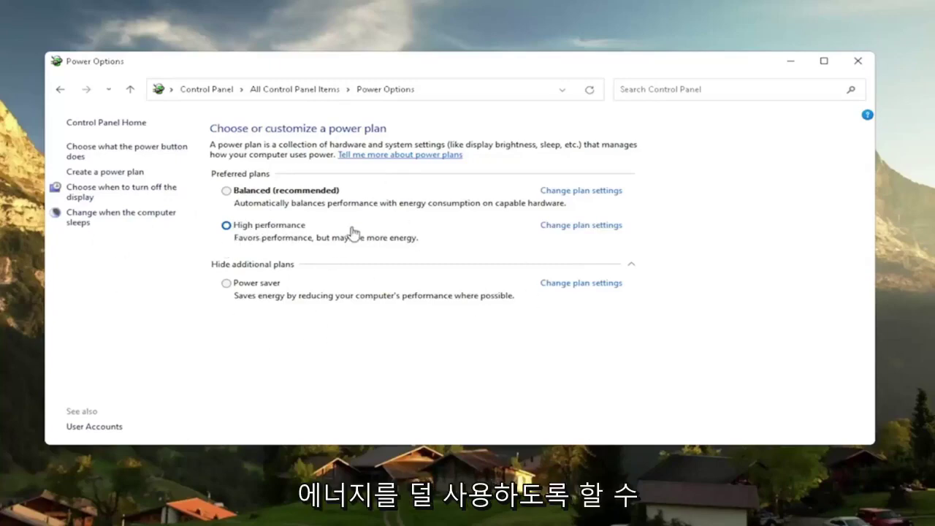
Step: Close Power Options and launch Disk Cleanup by searching 'disk clean'
left_click(858, 60)
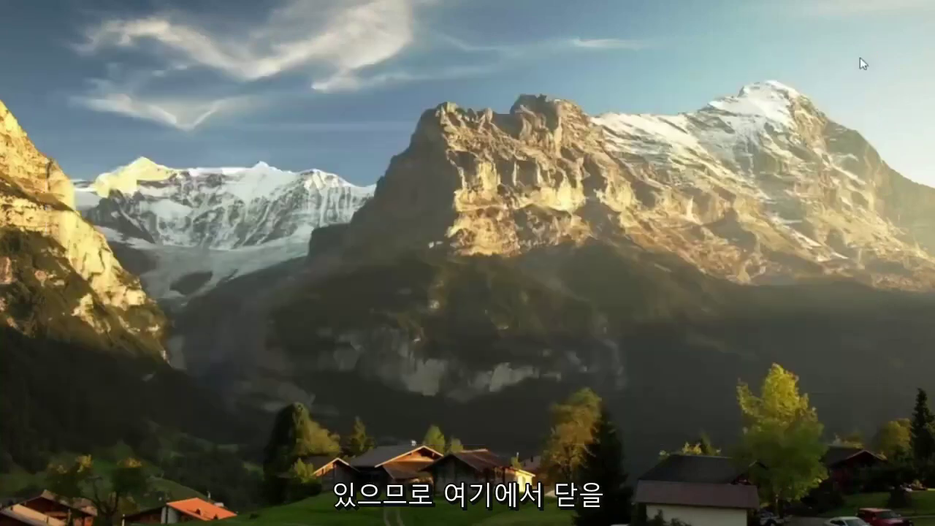
left_click(397, 514)
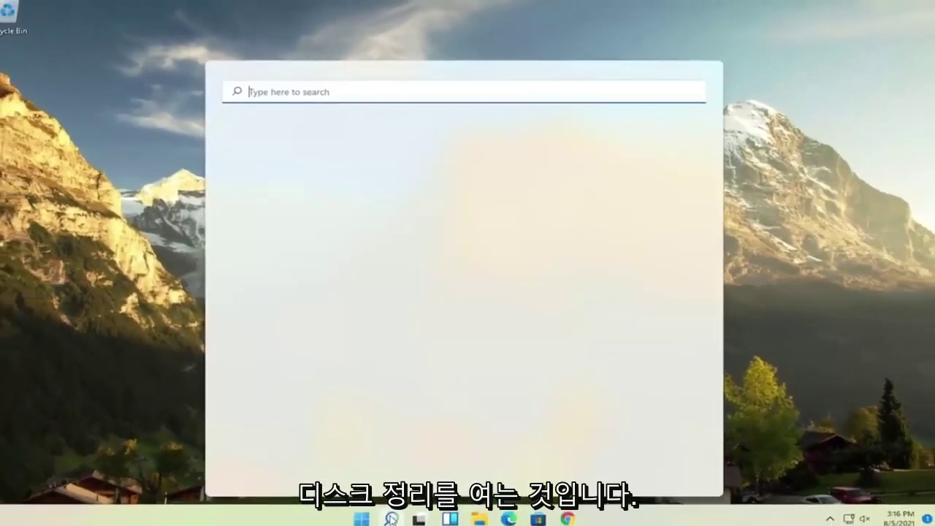
type("disk clean")
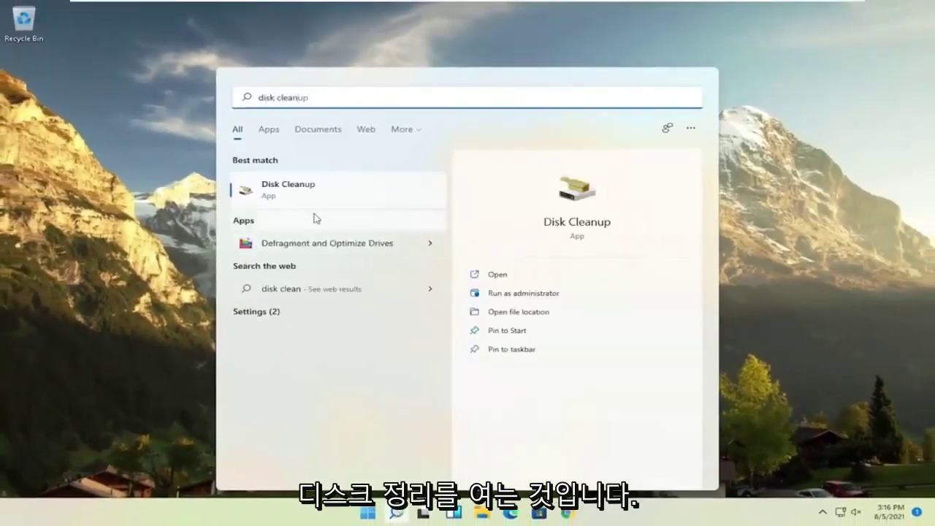
left_click(285, 187)
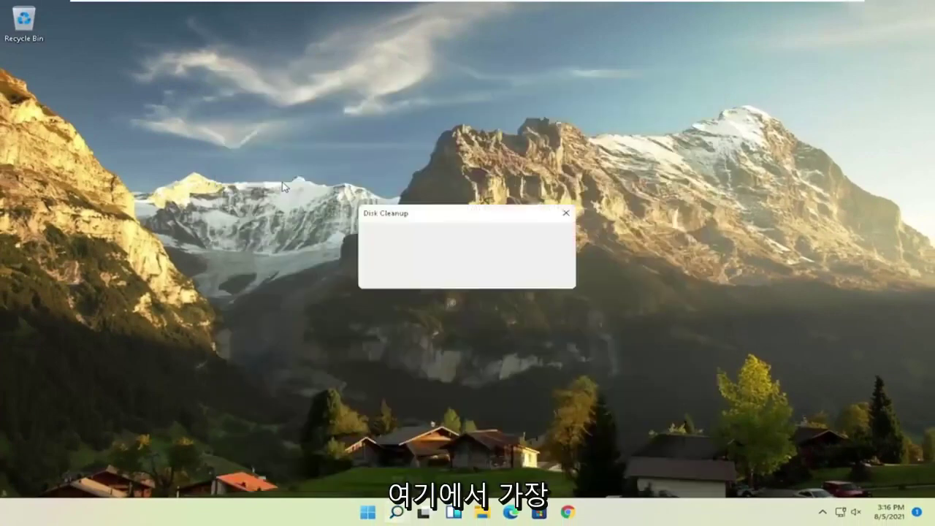
left_click_drag(235, 88, 437, 108)
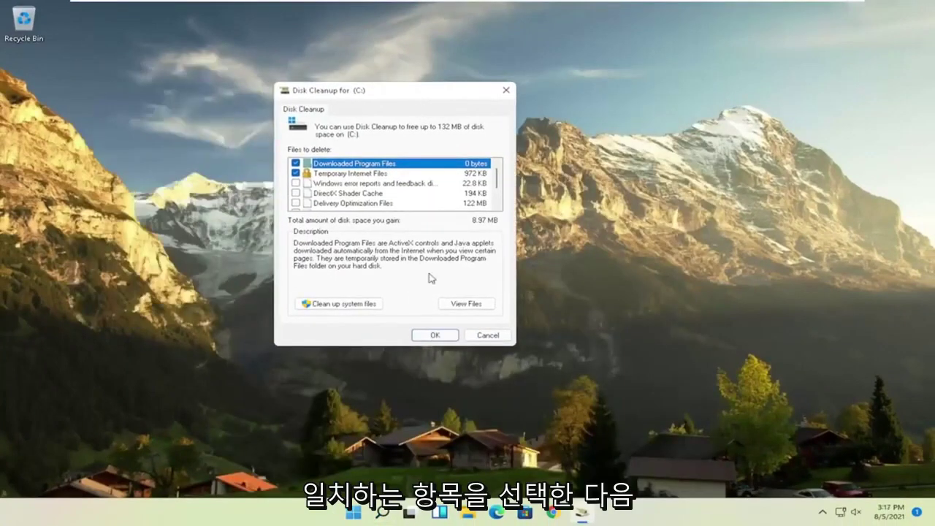
Step: Rescan drive C: including system files, then permanently delete the checked files
left_click(334, 305)
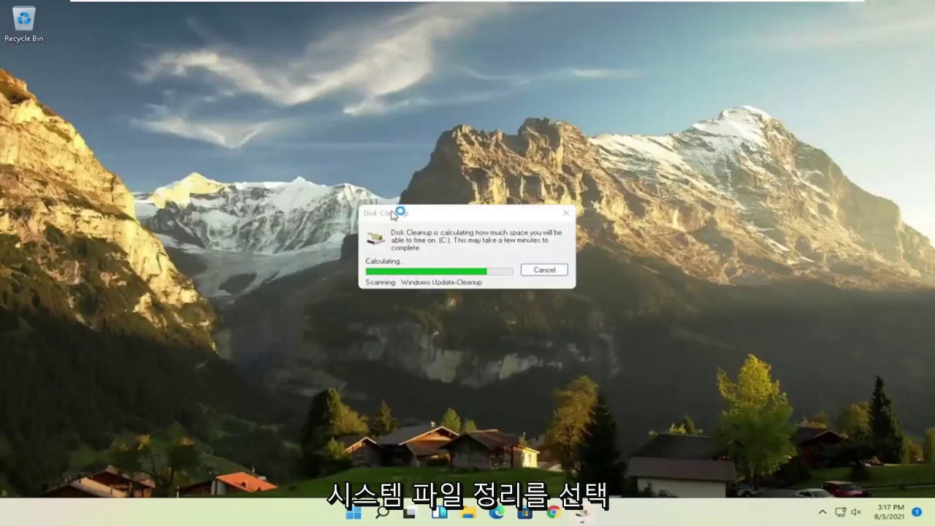
left_click_drag(233, 94, 437, 95)
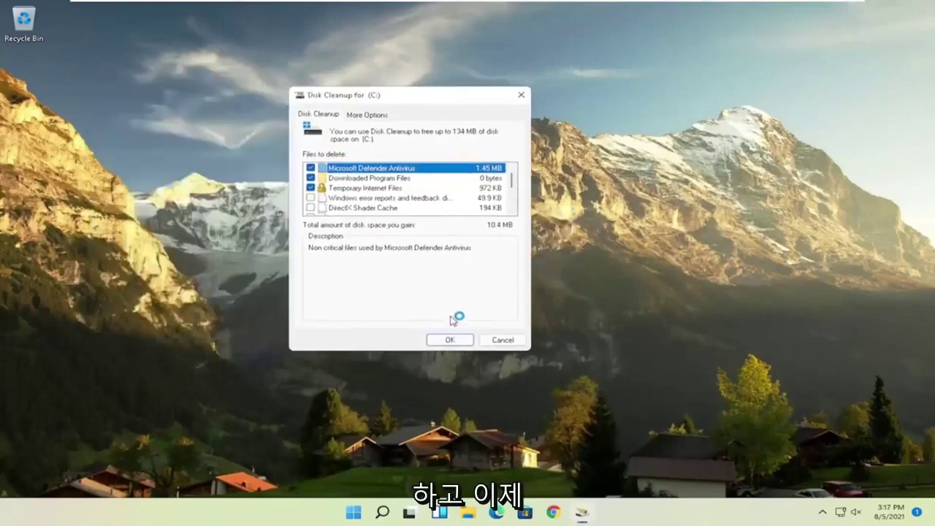
left_click(450, 340)
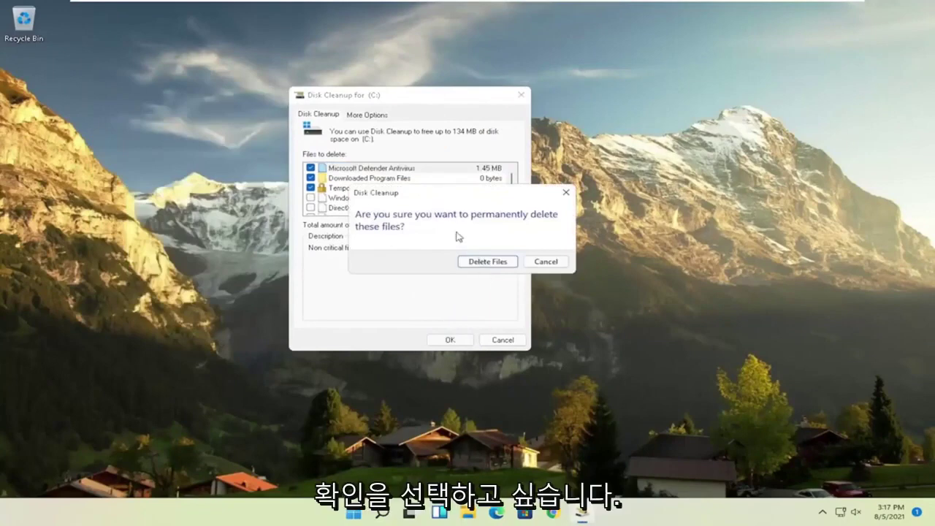
left_click(489, 261)
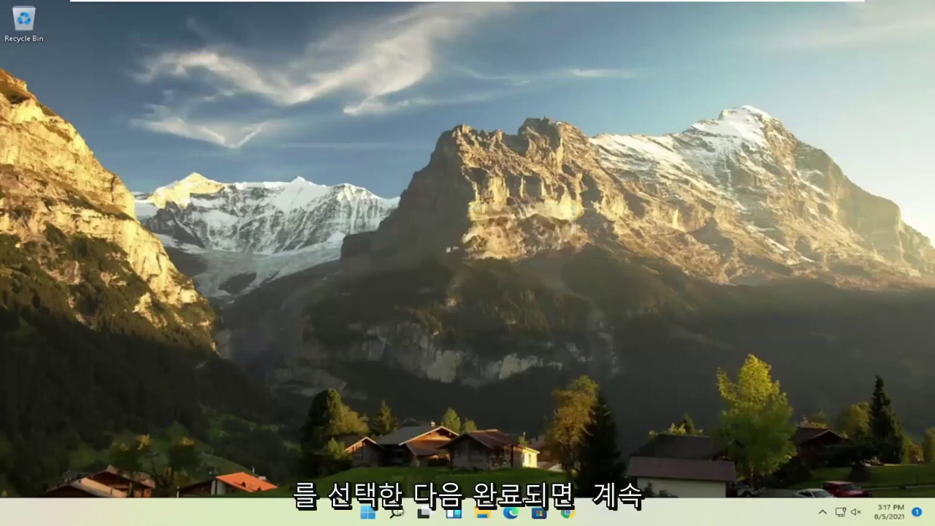
Step: Search 'defrag' and open Defragment and Optimize Drives
left_click(399, 514)
type("d")
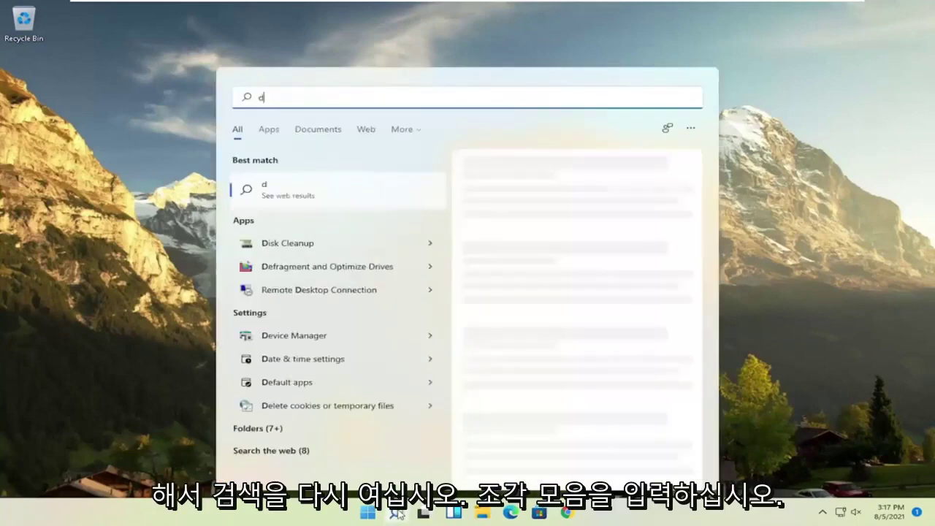
type("isk")
key("ctrl+a")
type("defra")
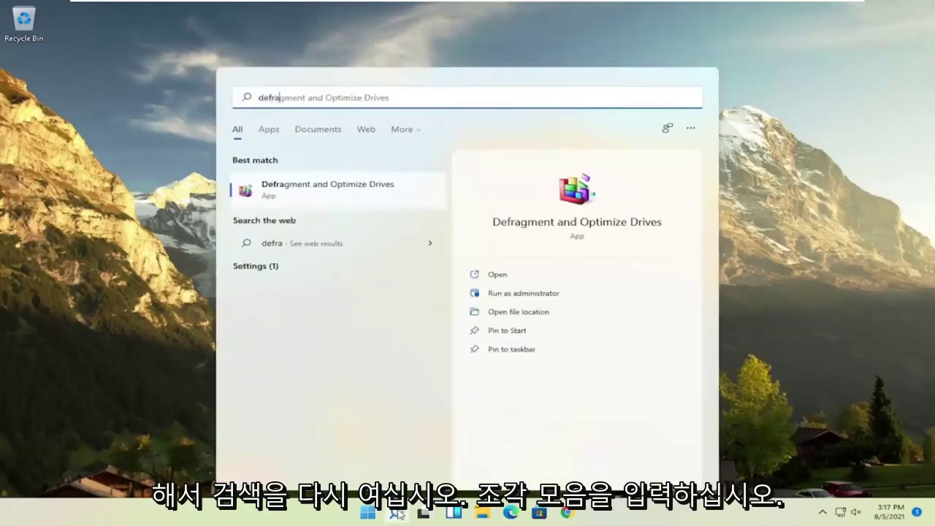
type("g")
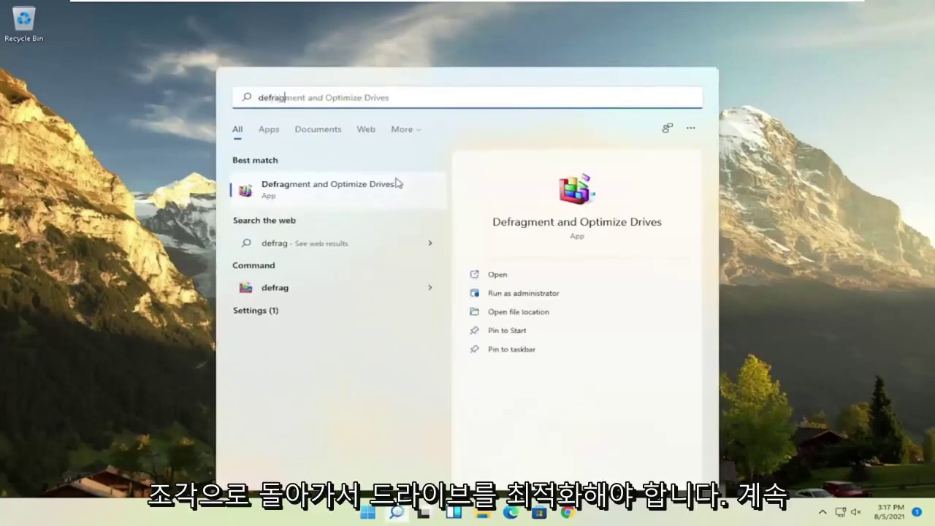
left_click(339, 194)
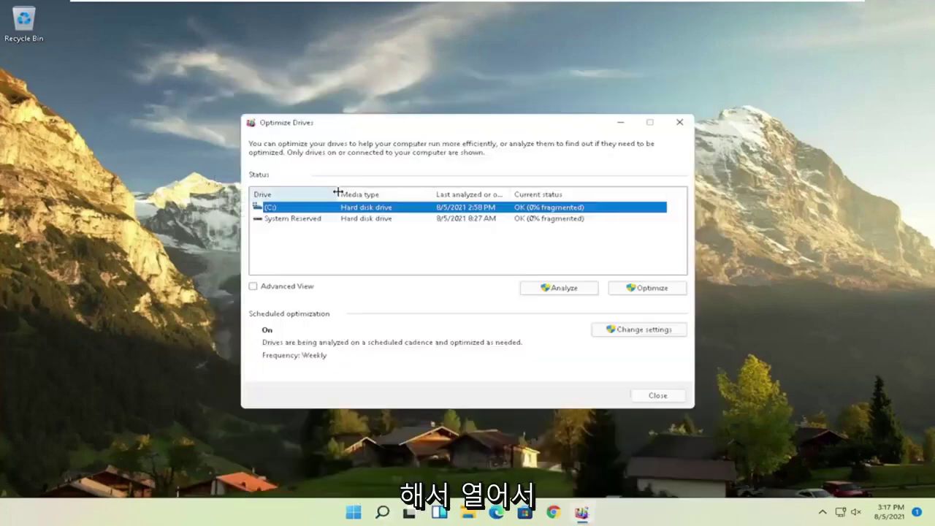
left_click_drag(386, 123, 371, 99)
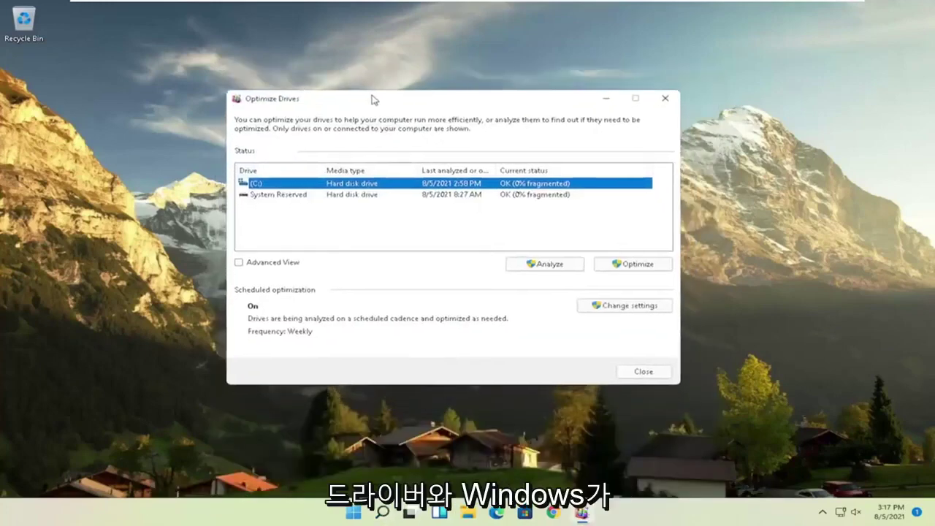
Step: Optimize drive (C:) to 0% fragmented, then close the tool
left_click(265, 194)
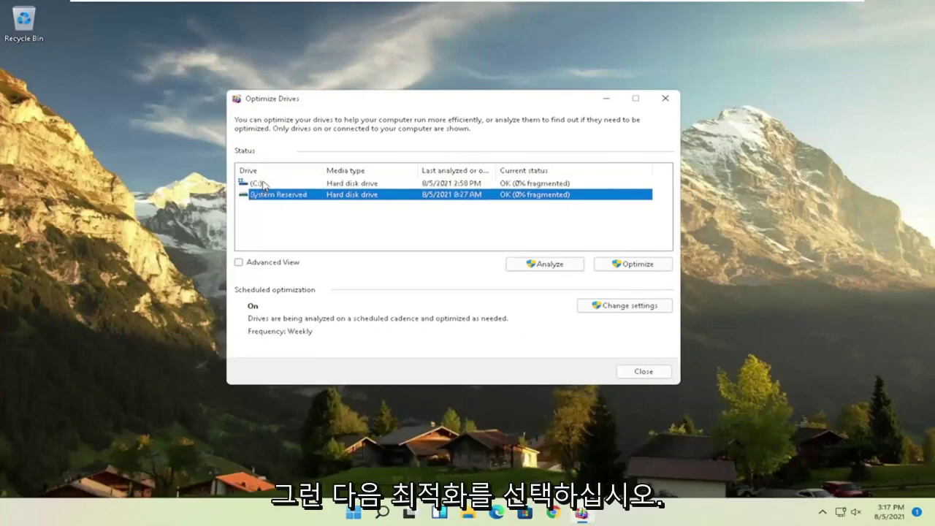
left_click(635, 268)
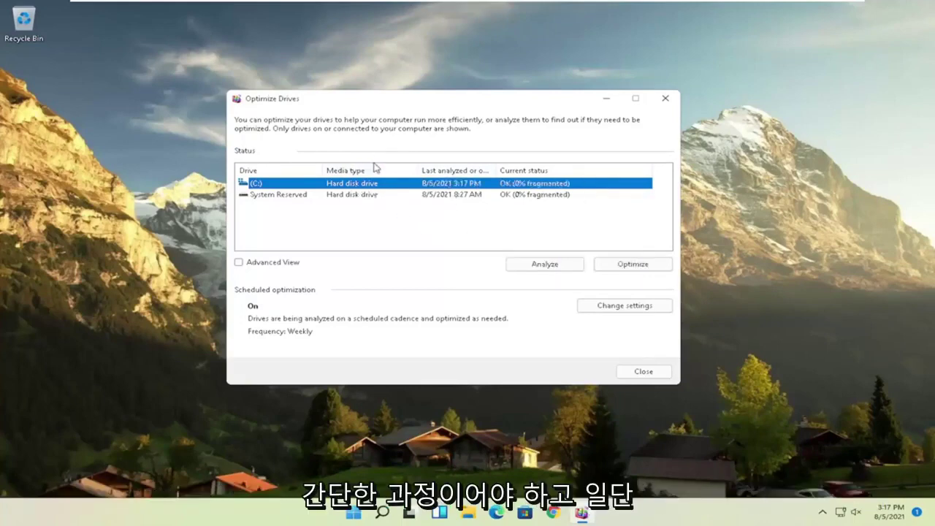
left_click(664, 99)
Step: Run Command Prompt as administrator via a 'cmd' search and execute sfc /scannow
left_click(396, 512)
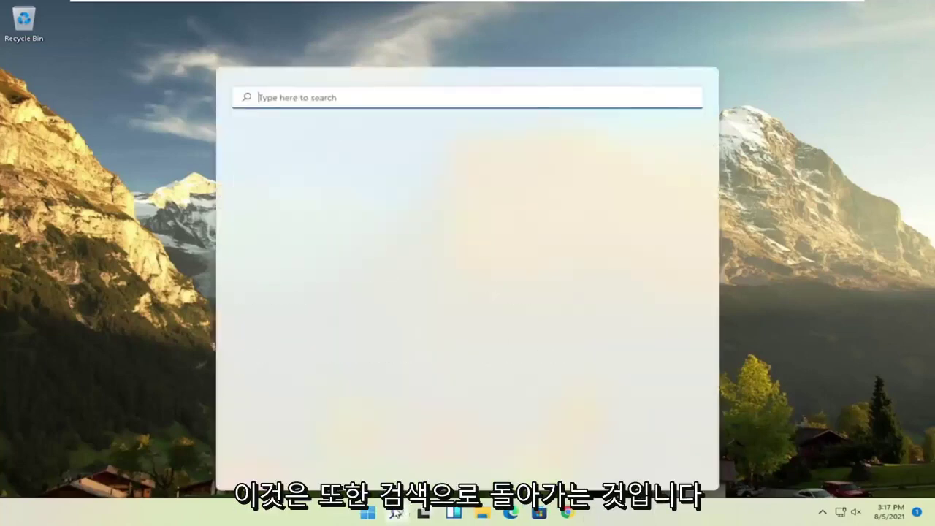
type("cmd")
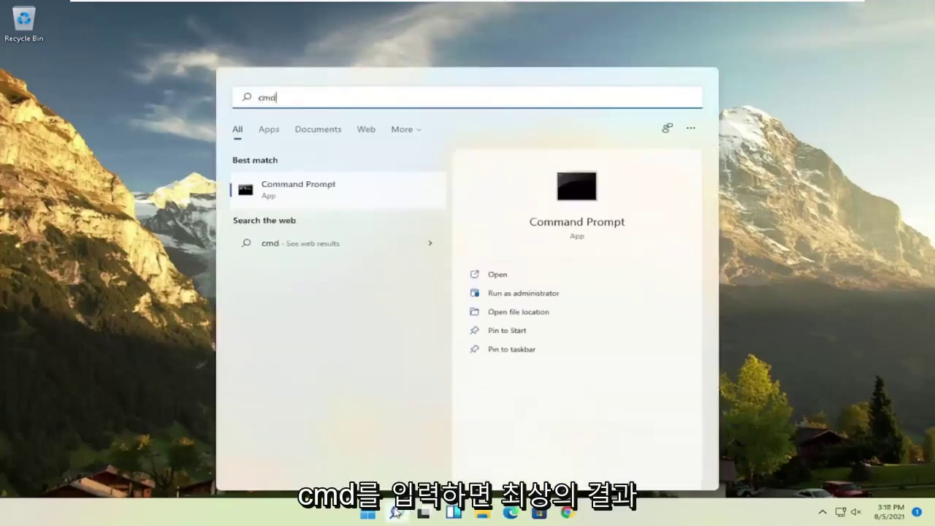
right_click(295, 190)
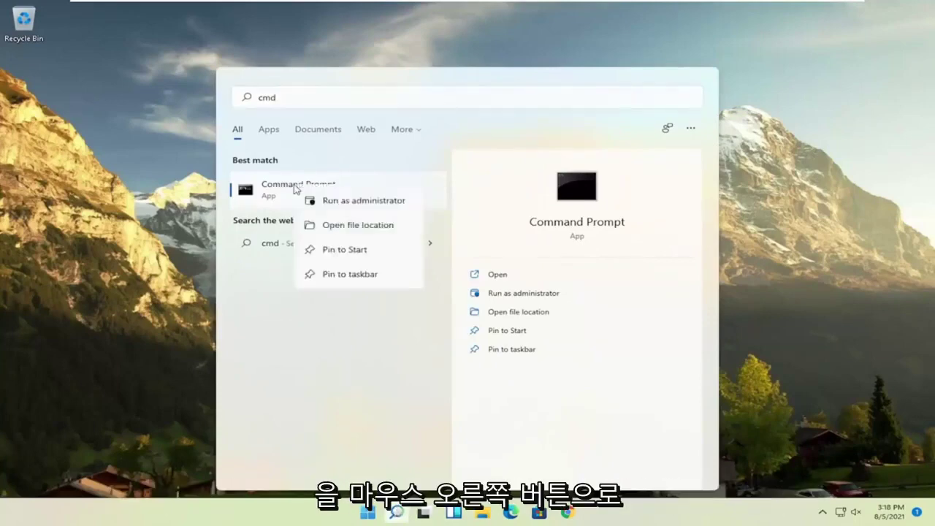
left_click(350, 205)
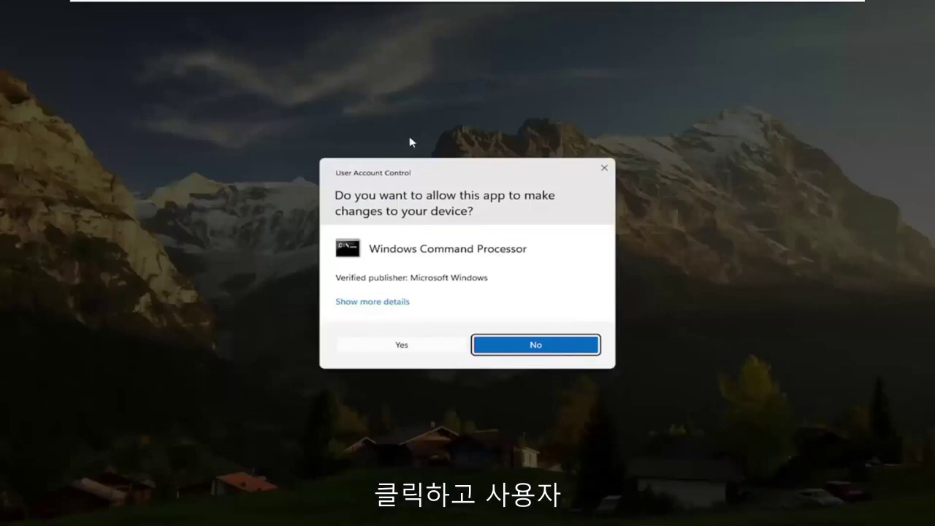
left_click(407, 345)
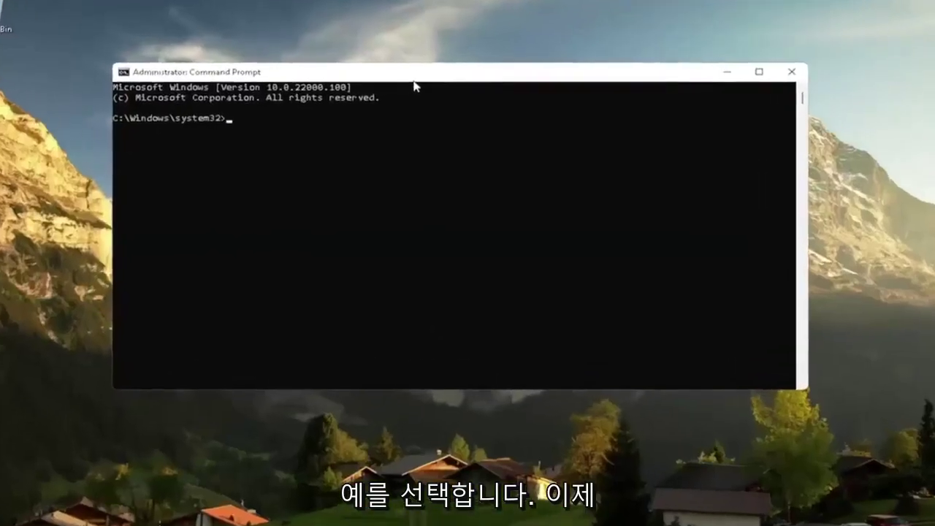
type("sfc")
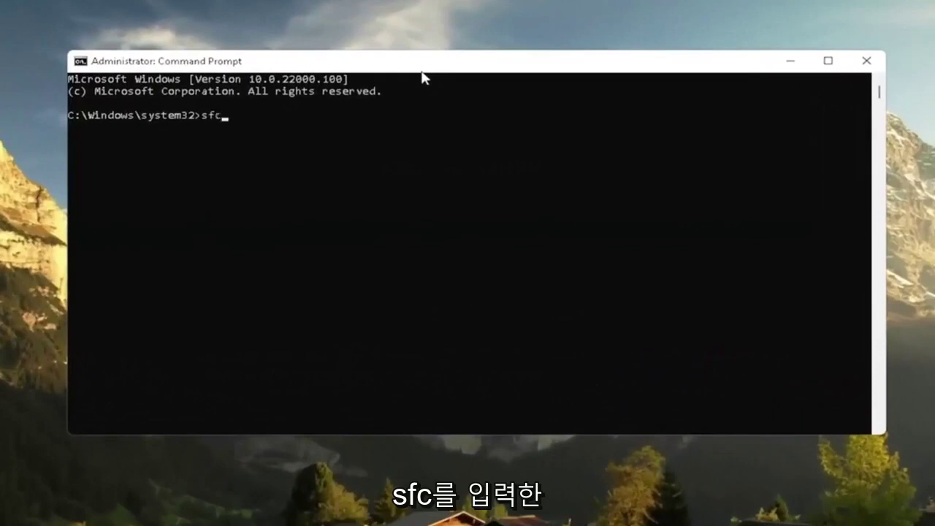
type(" /s")
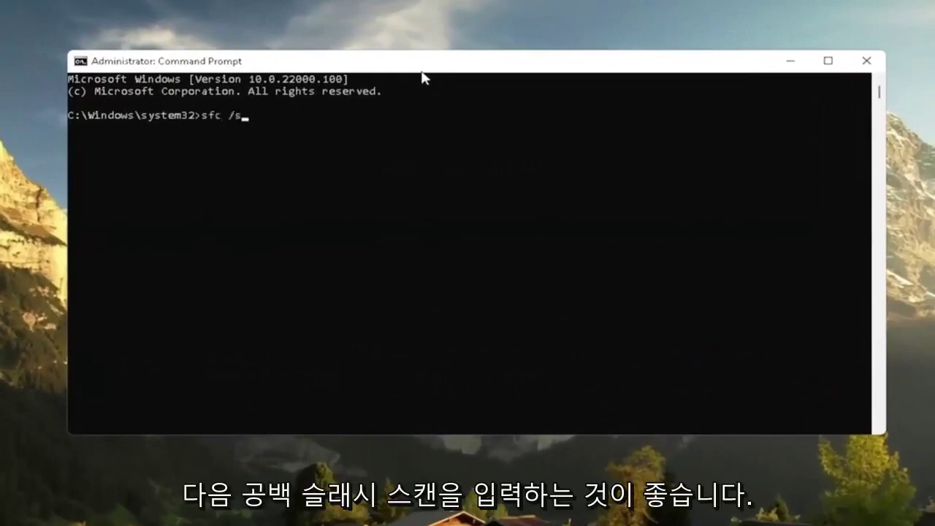
type("cannow")
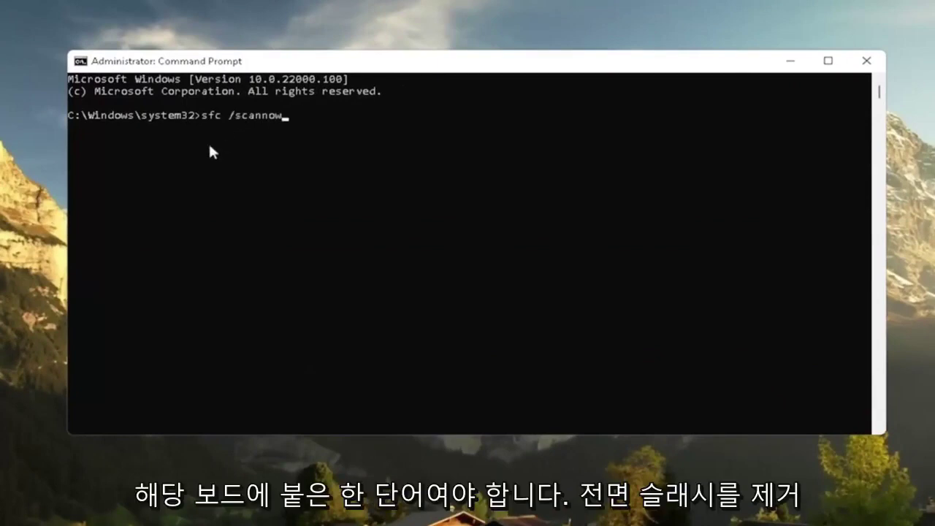
key("Return")
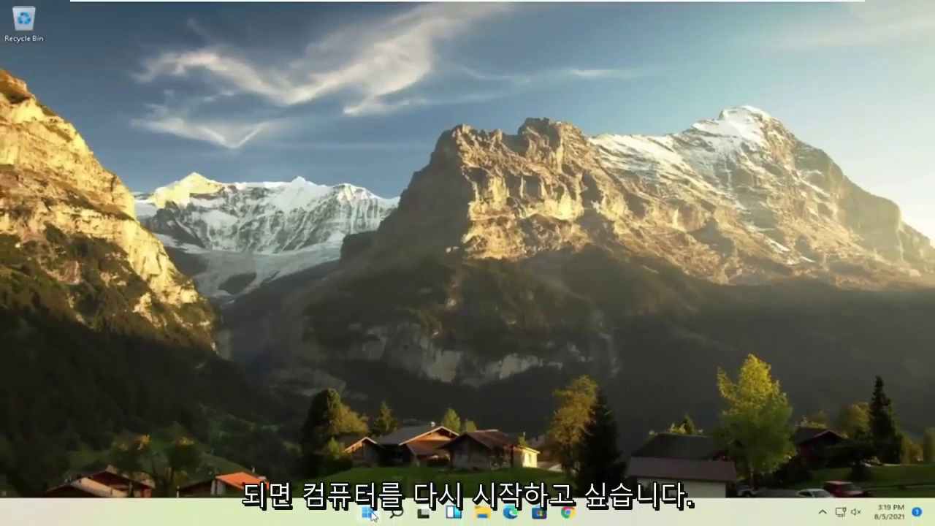
Step: Restart the computer from the Start button's Shut down or sign out menu
right_click(369, 513)
mouse_move(356, 466)
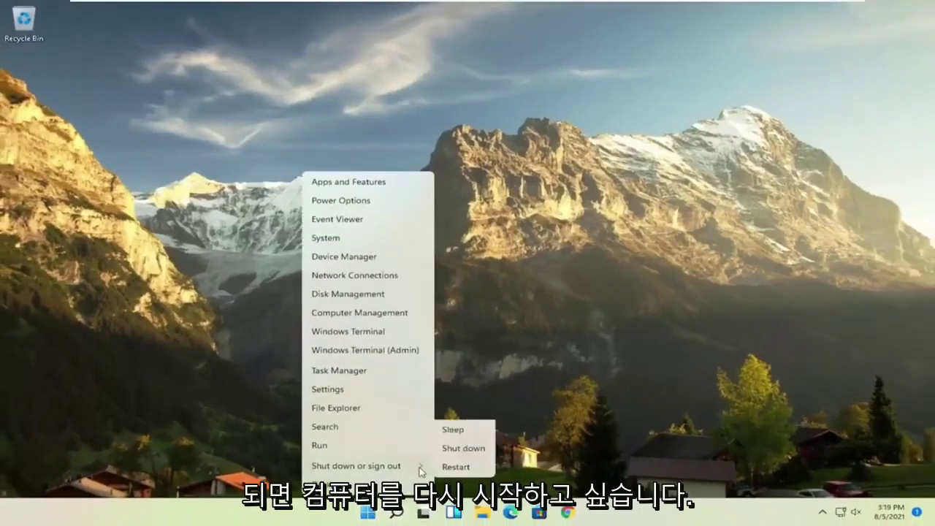
left_click(459, 487)
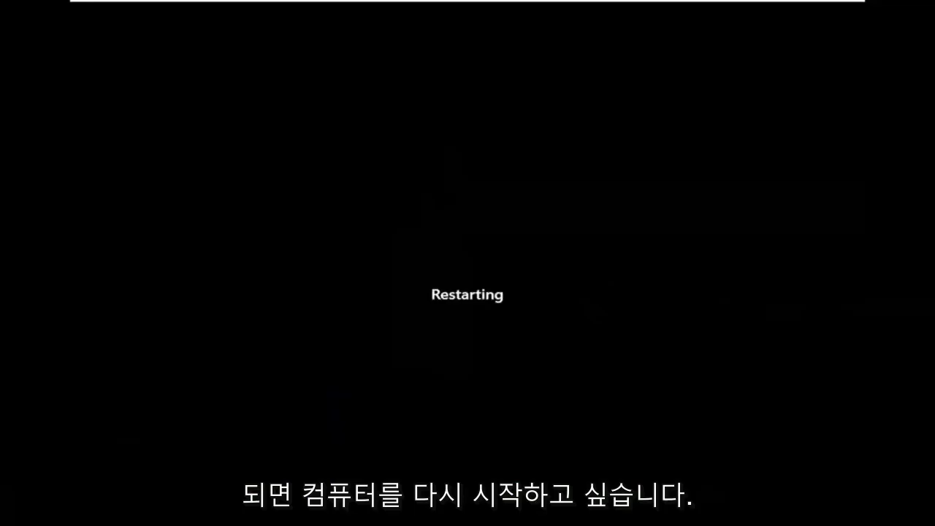